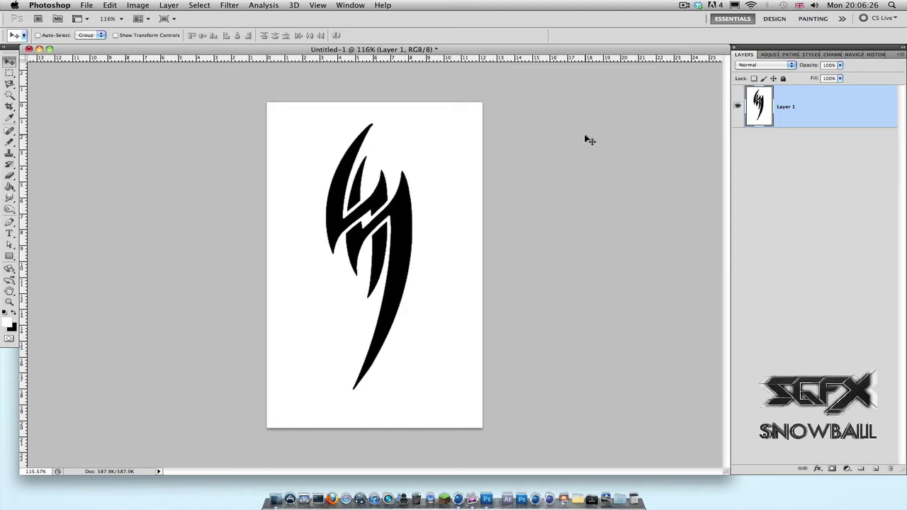
Select the Pen tool so the black tribal logo can be traced as a vector path
{"action": "left_click", "coordinate": [10, 222]}
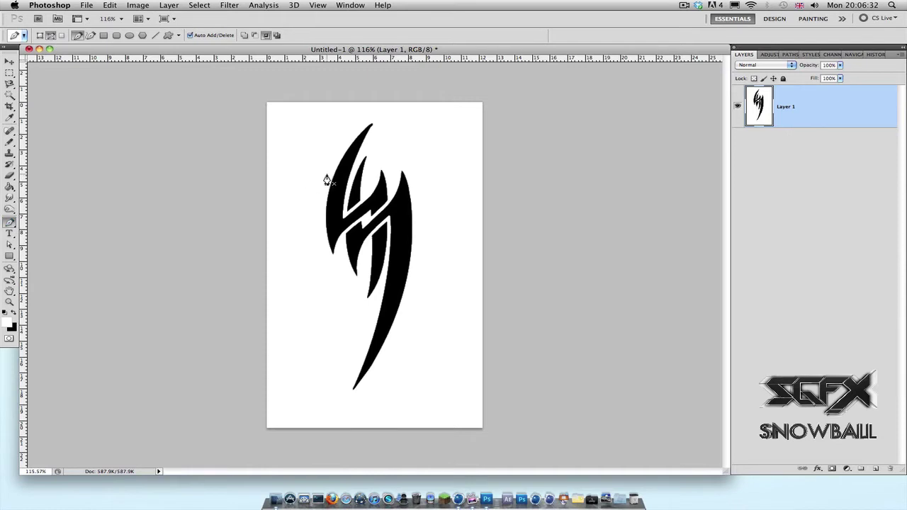
Place Pen anchors from the logo's top tip down its left edge, redoing one misplaced curve point
{"action": "left_click", "coordinate": [372, 124]}
{"action": "left_click_drag", "start_coordinate": [333, 254], "coordinate": [361, 335]}
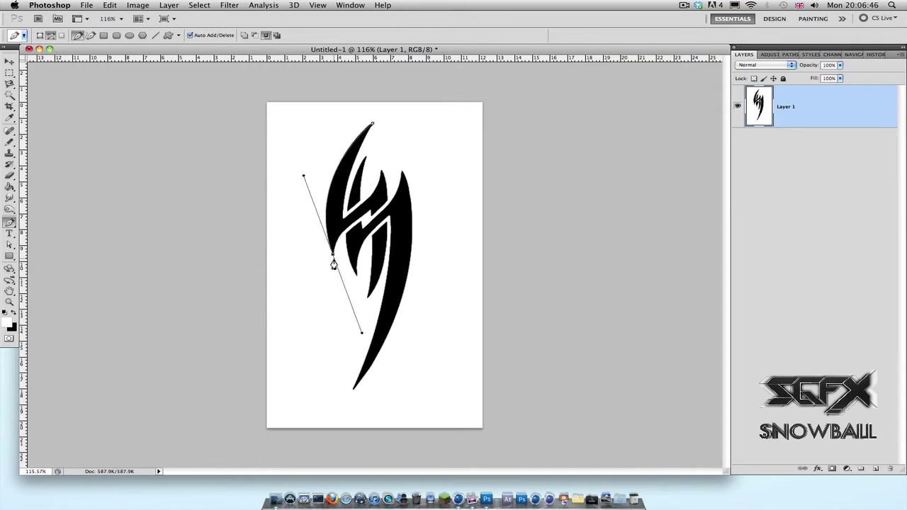
{"action": "left_click_drag", "start_coordinate": [346, 228], "coordinate": [376, 206]}
{"action": "key", "text": "ctrl+z"}
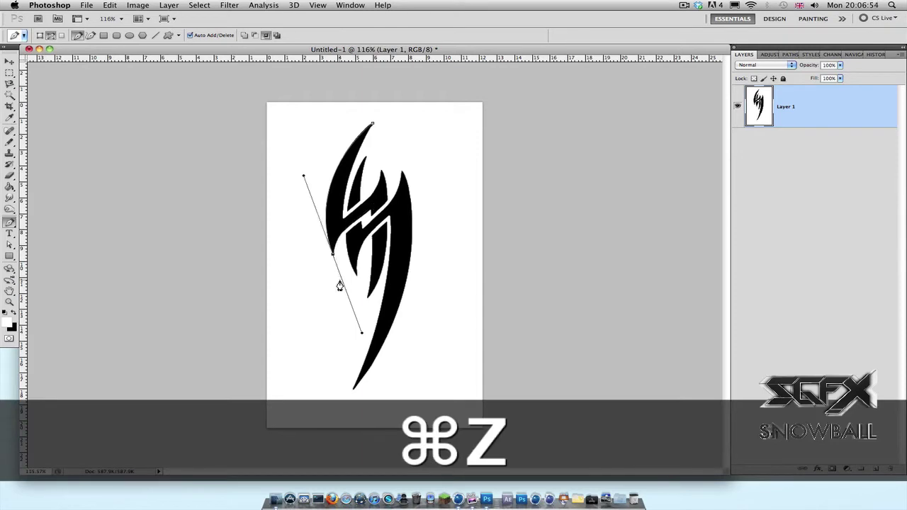
{"action": "left_click", "coordinate": [333, 258], "text": "alt"}
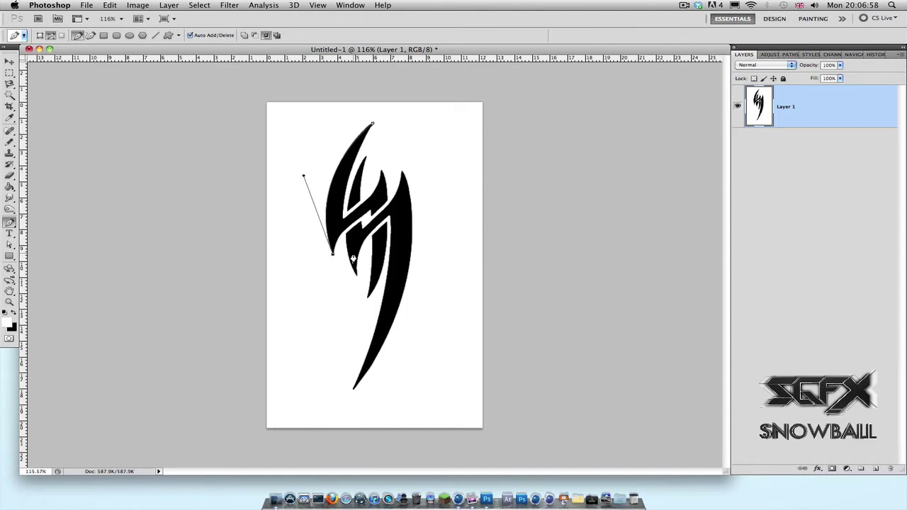
{"action": "left_click_drag", "start_coordinate": [353, 224], "coordinate": [369, 217]}
{"action": "left_click", "coordinate": [370, 212]}
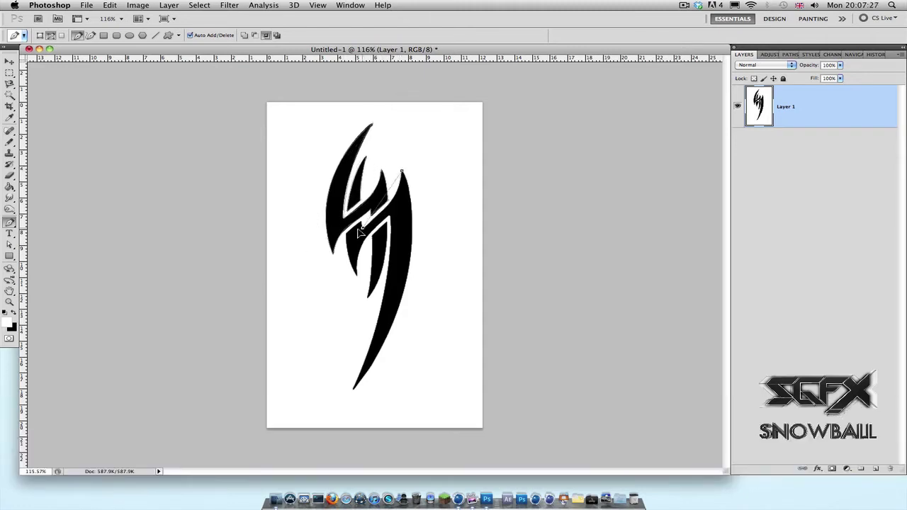
{"action": "scroll", "coordinate": [375, 234], "scroll_direction": "up", "scroll_amount": 3, "text": "alt"}
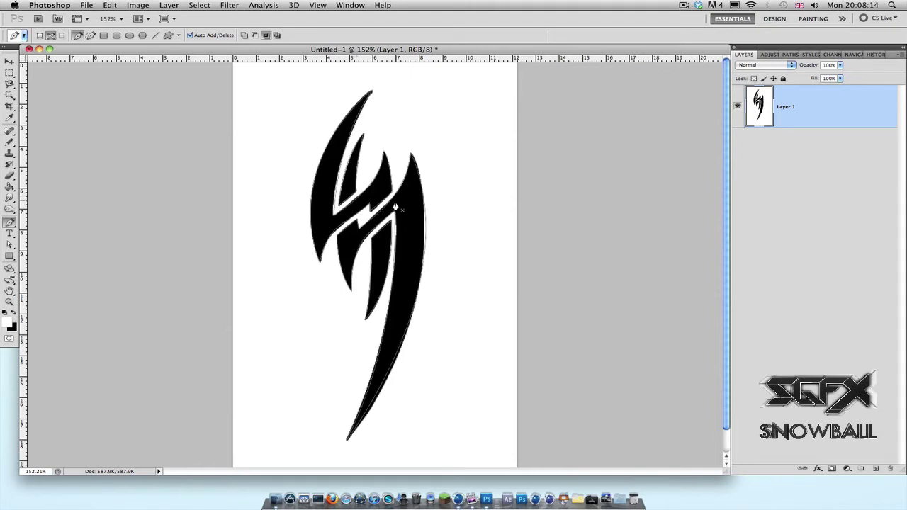
Export the Work Path to Desktop/Untitled-1.ai, replacing the old file, then switch to Cinema 4D
{"action": "left_click", "coordinate": [86, 5]}
{"action": "mouse_move", "coordinate": [99, 220]}
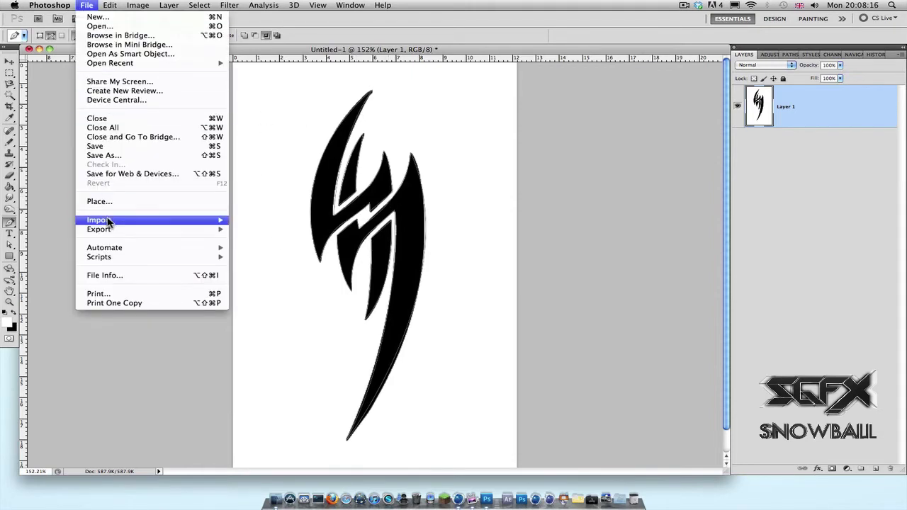
{"action": "left_click", "coordinate": [256, 238]}
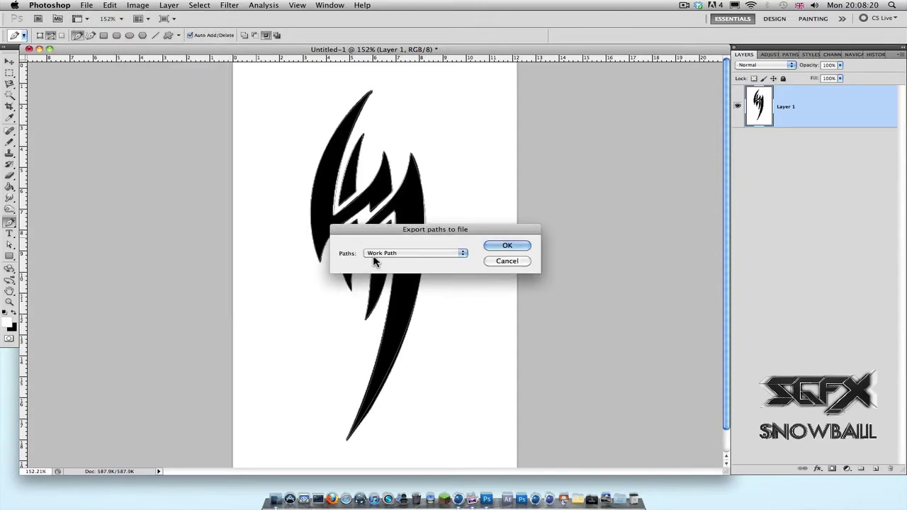
{"action": "left_click", "coordinate": [506, 248]}
{"action": "left_click", "coordinate": [606, 391]}
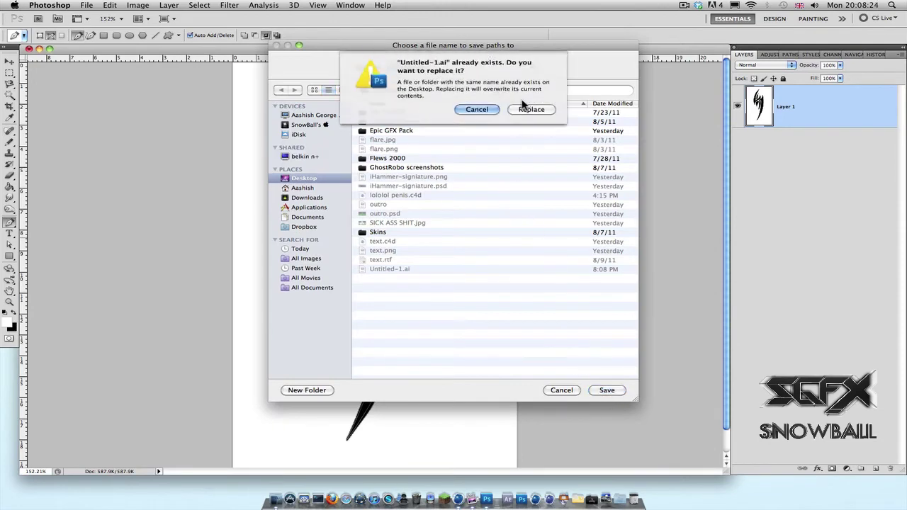
{"action": "left_click", "coordinate": [531, 110]}
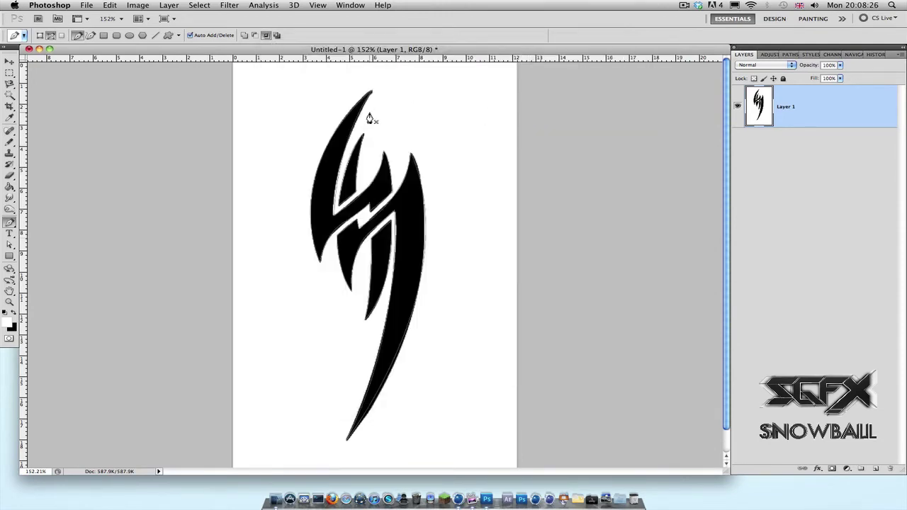
{"action": "key", "text": "ctrl+Left"}
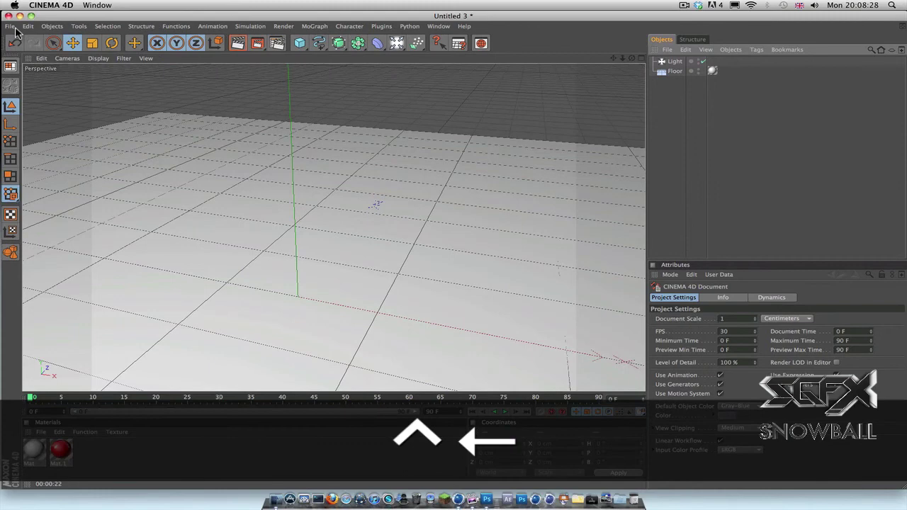
Open Untitled-1.ai in Cinema 4D with the default Illustrator import settings
{"action": "left_click", "coordinate": [11, 27]}
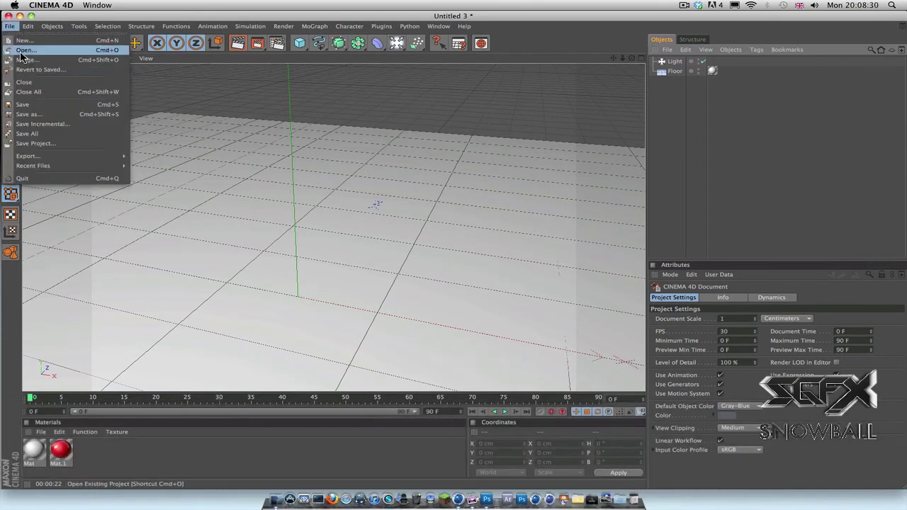
{"action": "left_click", "coordinate": [28, 49]}
{"action": "double_click", "coordinate": [416, 263]}
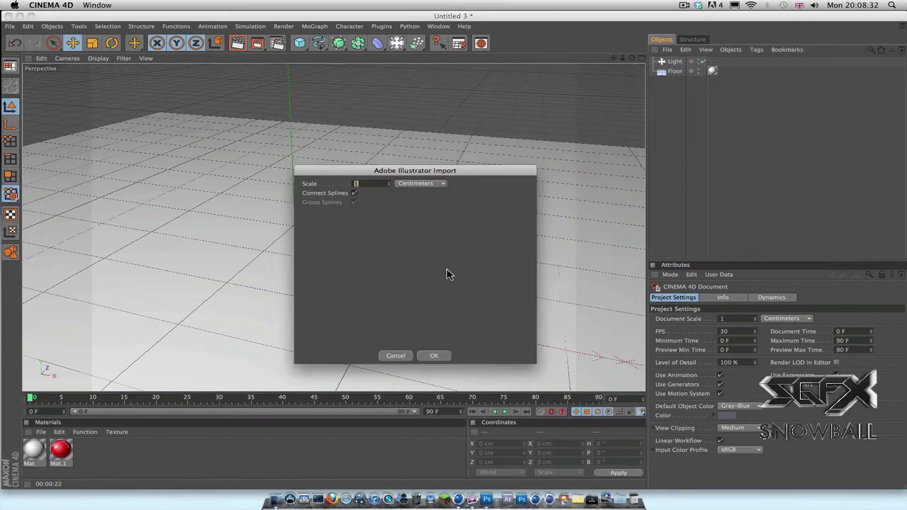
{"action": "left_click", "coordinate": [435, 355]}
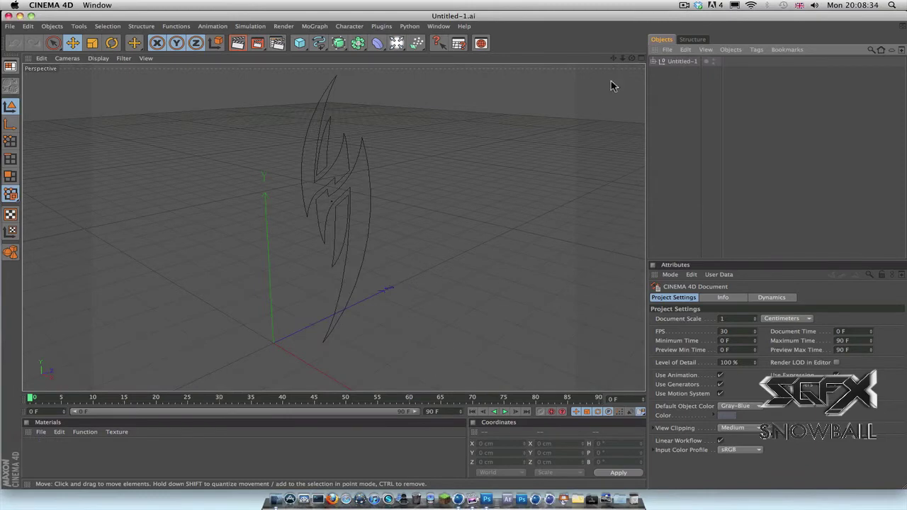
{"action": "left_click_drag", "start_coordinate": [632, 58], "coordinate": [659, 61]}
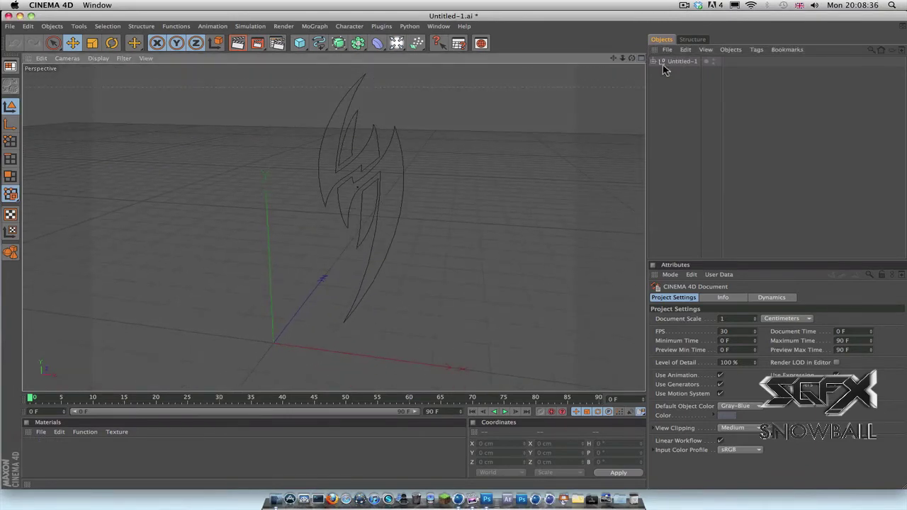
Set the Untitled-1 group's Position X and Y to 0
{"action": "left_click", "coordinate": [670, 62]}
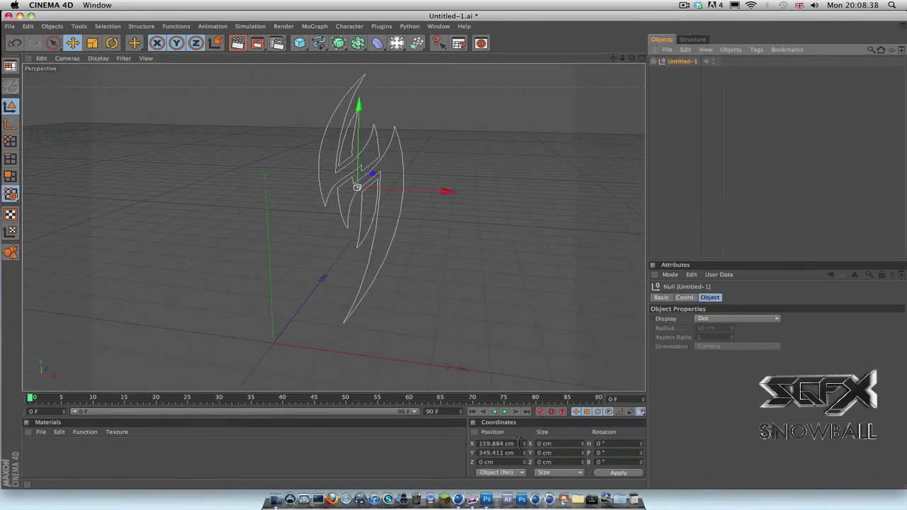
{"action": "left_click_drag", "start_coordinate": [519, 444], "coordinate": [422, 446]}
{"action": "type", "text": "0"}
{"action": "key", "text": "Tab"}
{"action": "type", "text": "0"}
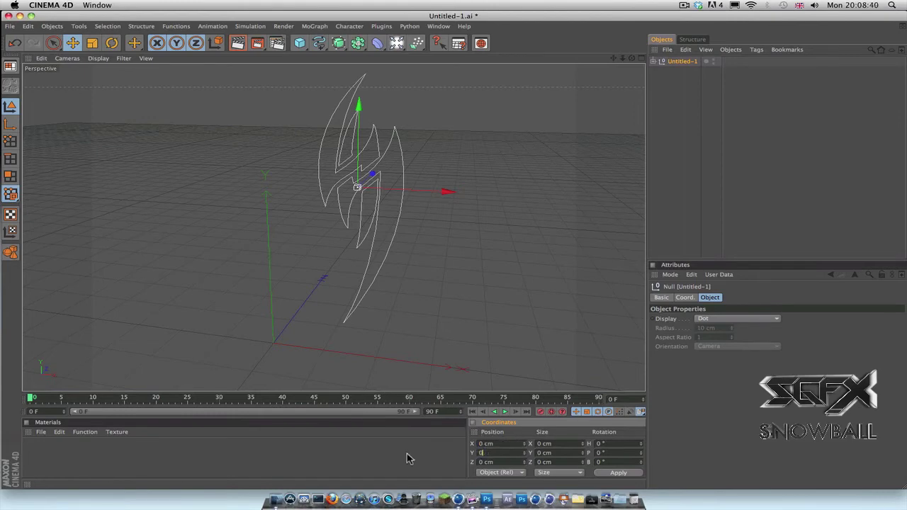
{"action": "key", "text": "Return"}
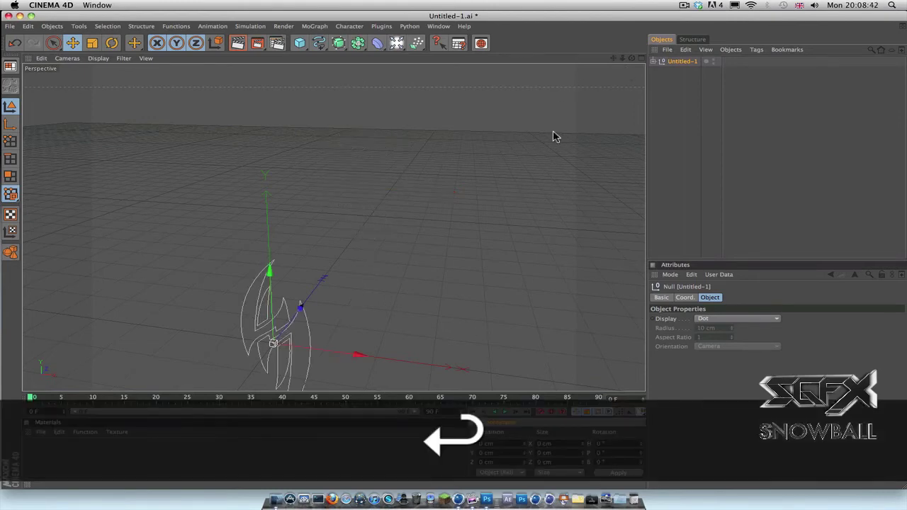
{"action": "left_click_drag", "start_coordinate": [613, 58], "coordinate": [667, 28]}
{"action": "left_click_drag", "start_coordinate": [624, 61], "coordinate": [595, 64]}
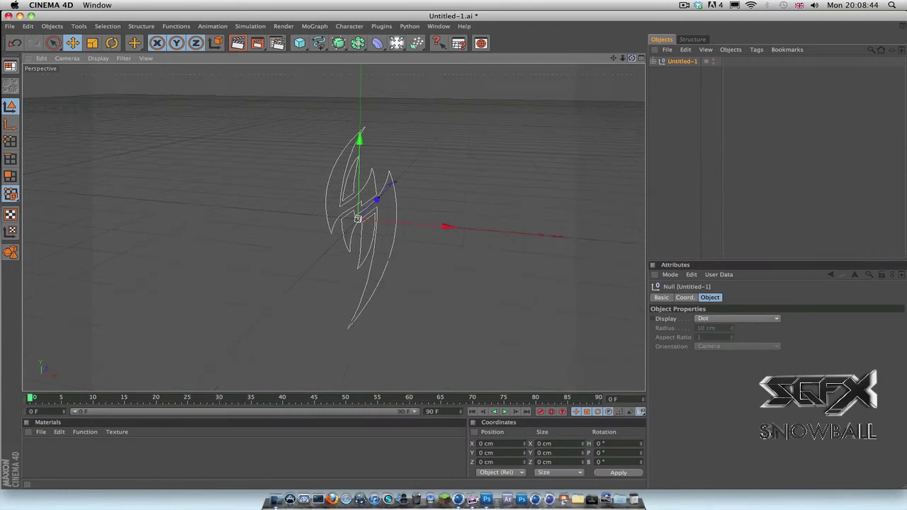
Add an Extrude NURBS and nest the Untitled-1 logo paths under it
{"action": "left_click", "coordinate": [340, 45]}
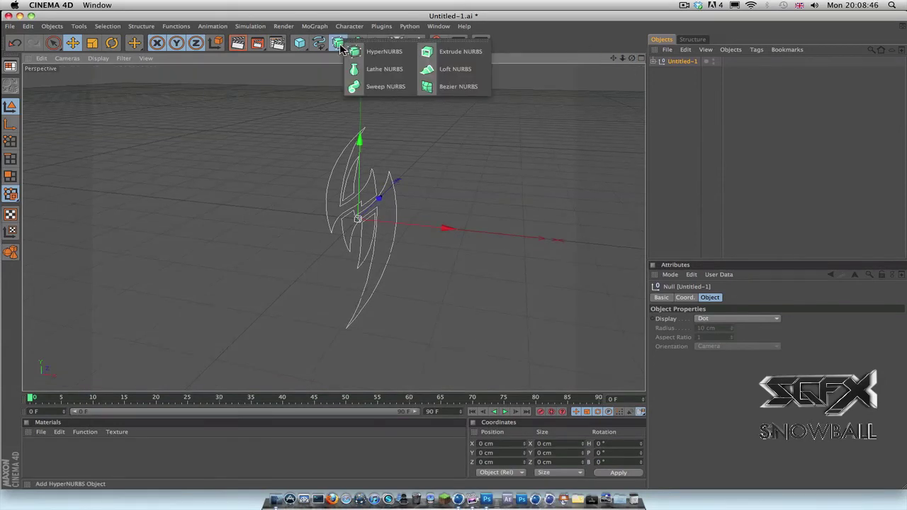
{"action": "left_click", "coordinate": [437, 52]}
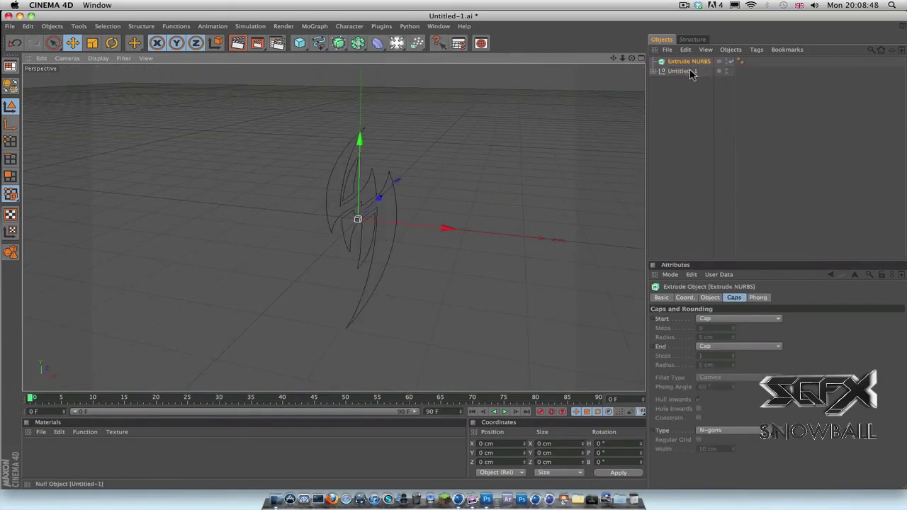
{"action": "left_click_drag", "start_coordinate": [686, 77], "coordinate": [683, 65]}
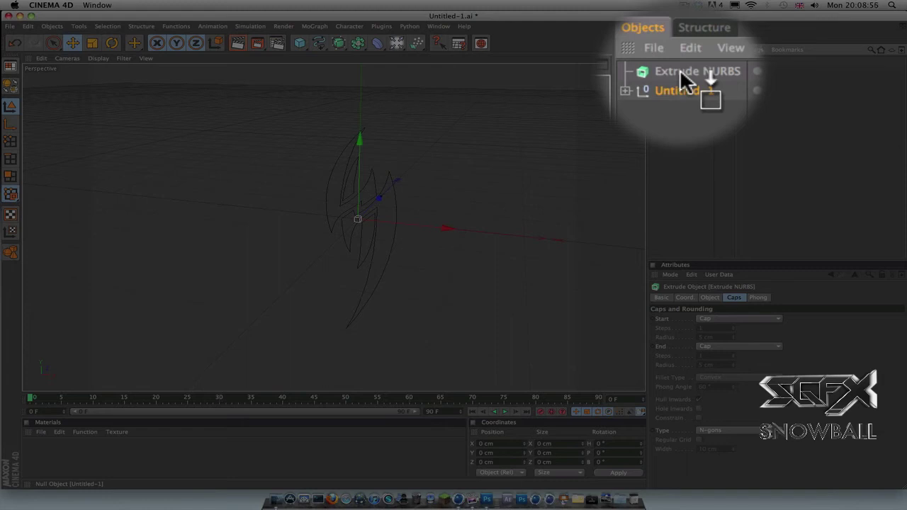
{"action": "left_click_drag", "start_coordinate": [679, 69], "coordinate": [633, 58]}
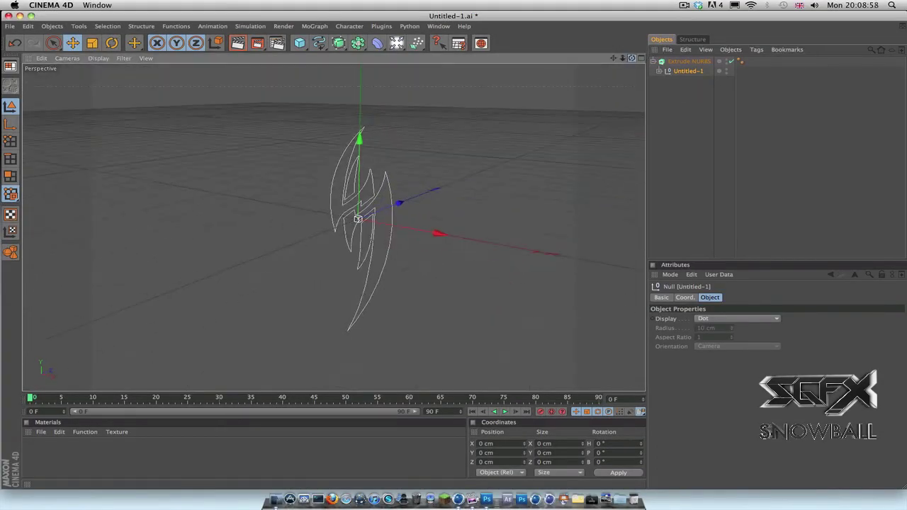
Enable Hierarchical on the Extrude NURBS Object settings so every logo shape extrudes
{"action": "left_click", "coordinate": [664, 61]}
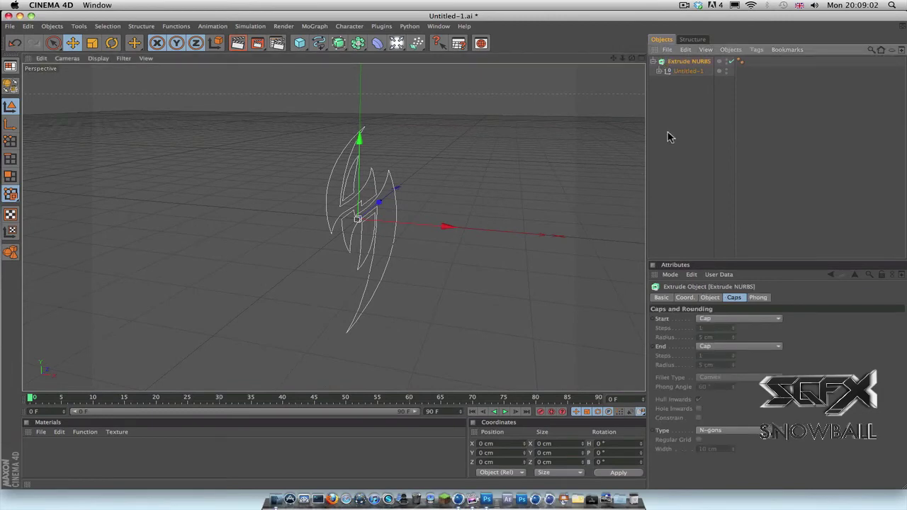
{"action": "left_click", "coordinate": [714, 298]}
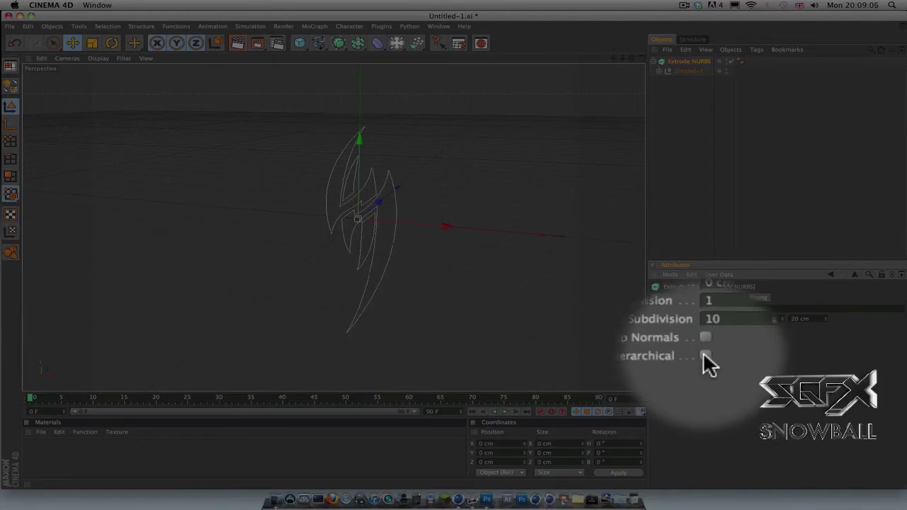
{"action": "left_click", "coordinate": [705, 355]}
{"action": "double_click", "coordinate": [795, 319]}
{"action": "type", "text": "200"}
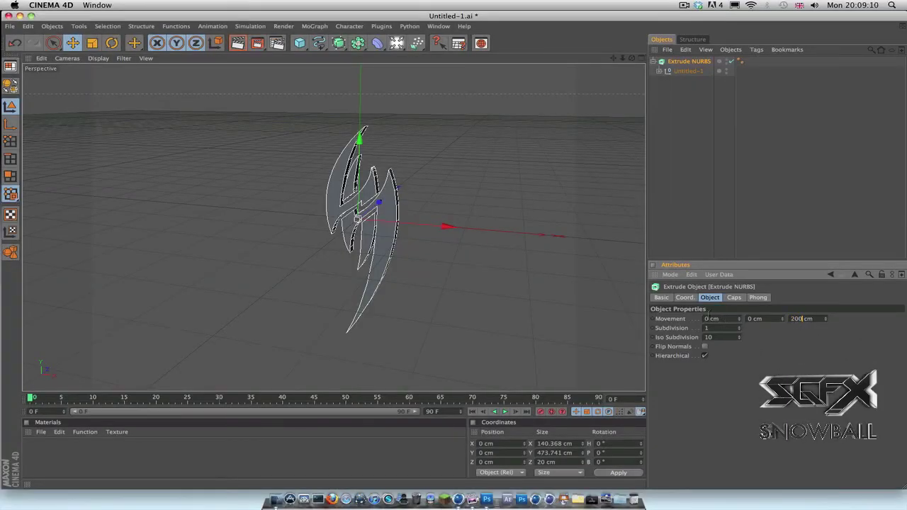
Give the 200 cm extrusion Fillet Caps on start and end with a 3 cm radius
{"action": "left_click", "coordinate": [733, 297]}
{"action": "left_click", "coordinate": [727, 319]}
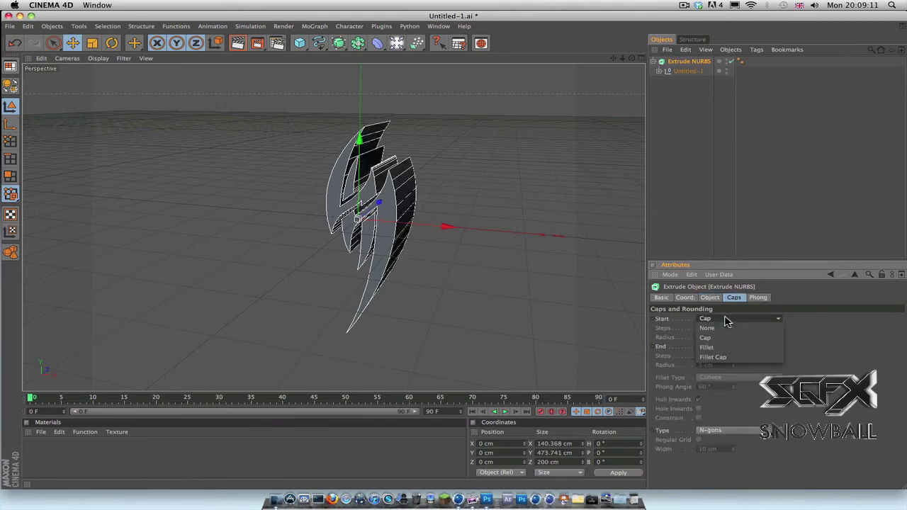
{"action": "left_click", "coordinate": [720, 356]}
{"action": "left_click", "coordinate": [720, 383]}
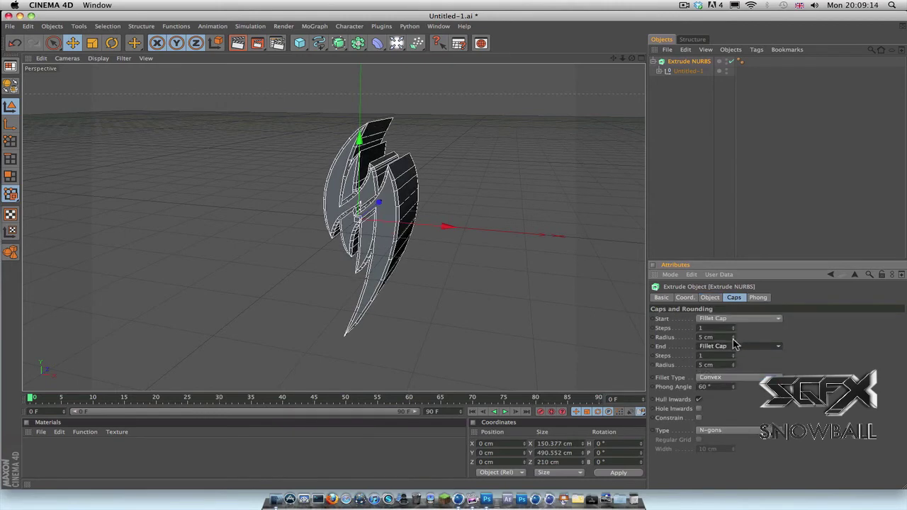
{"action": "mouse_move", "coordinate": [734, 338]}
{"action": "left_mouse_down"}
{"action": "mouse_move", "coordinate": [734, 374]}
{"action": "mouse_move", "coordinate": [754, 371]}
{"action": "left_mouse_up"}
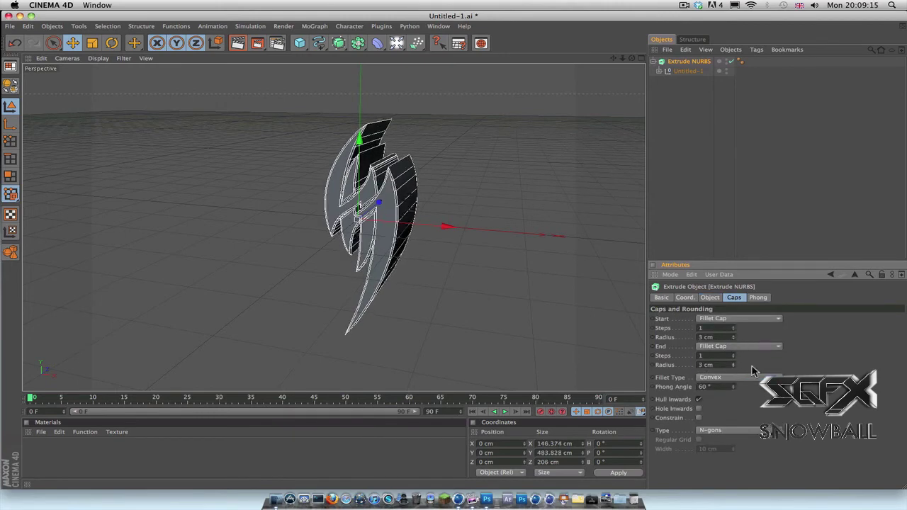
{"action": "left_click", "coordinate": [678, 170]}
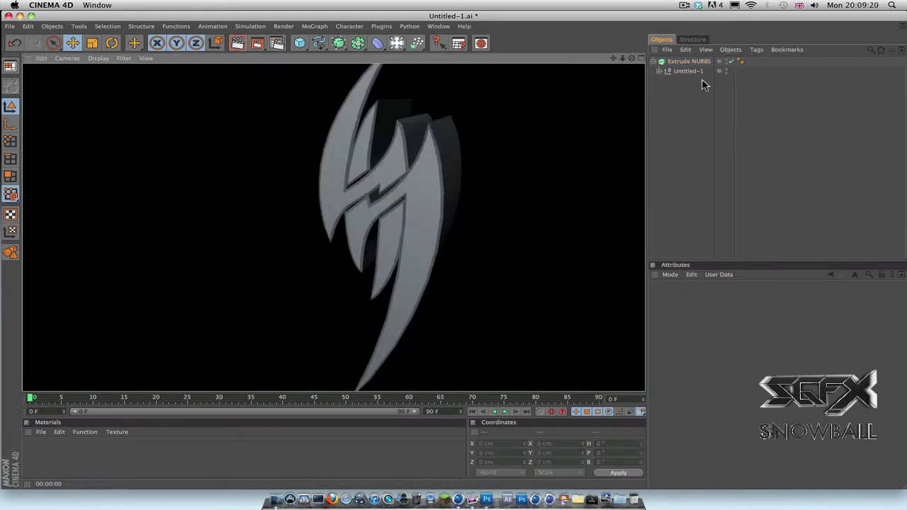
Copy the Extrude NURBS logo and paste it into the Untitled 3 floor-and-light scene
{"action": "left_click", "coordinate": [654, 62]}
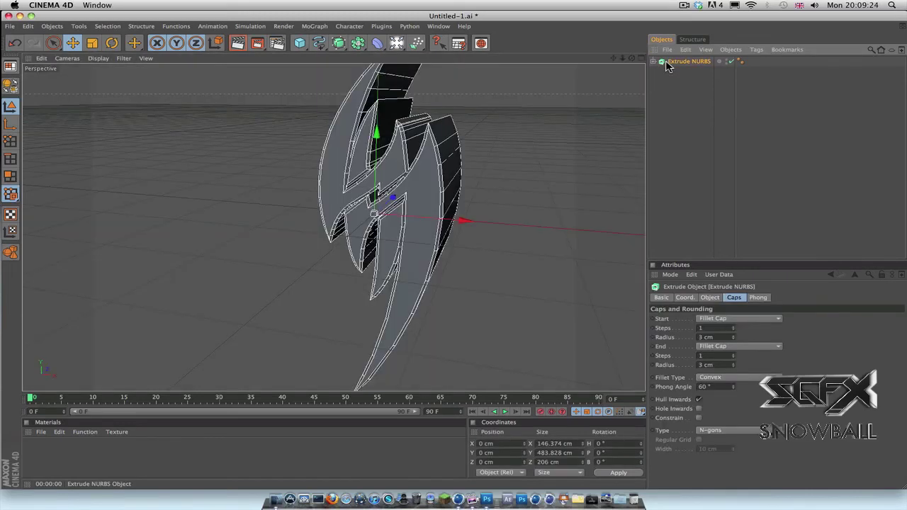
{"action": "key", "text": "super"}
{"action": "key", "text": "super+c"}
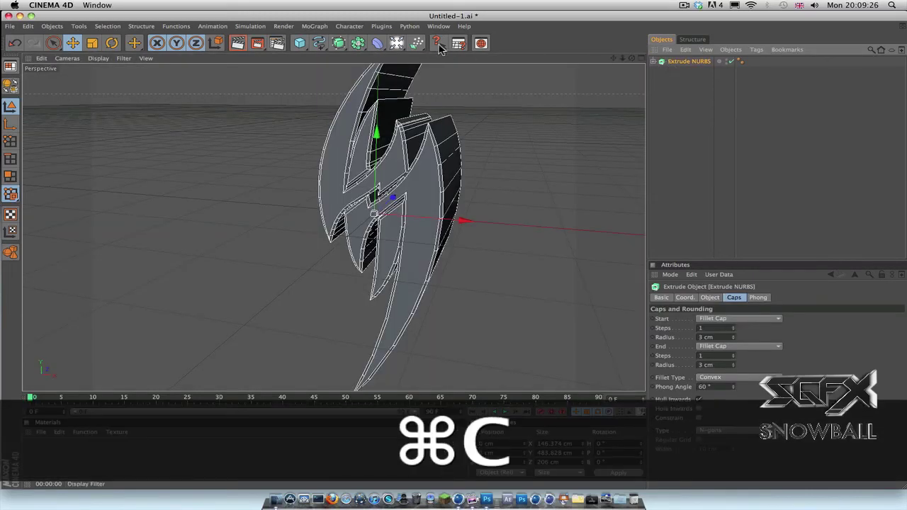
{"action": "left_click", "coordinate": [439, 27]}
{"action": "left_click", "coordinate": [447, 293]}
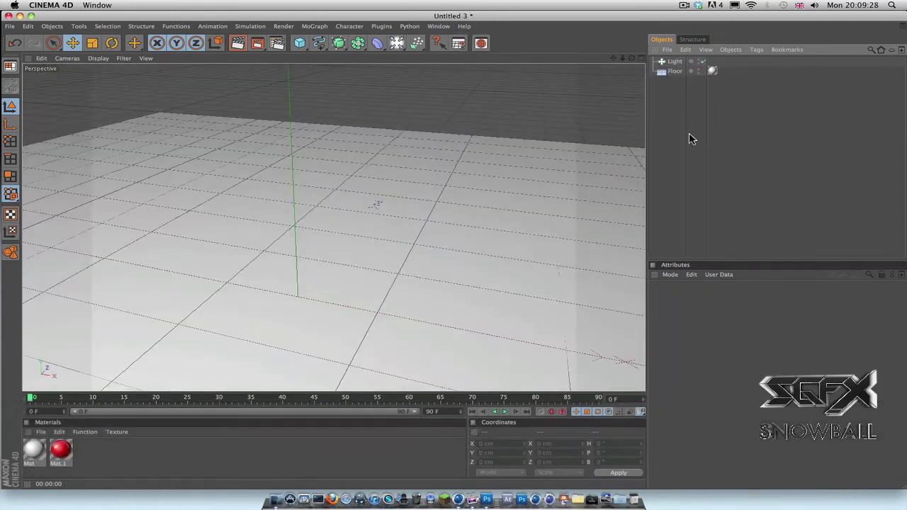
{"action": "key", "text": "super+v"}
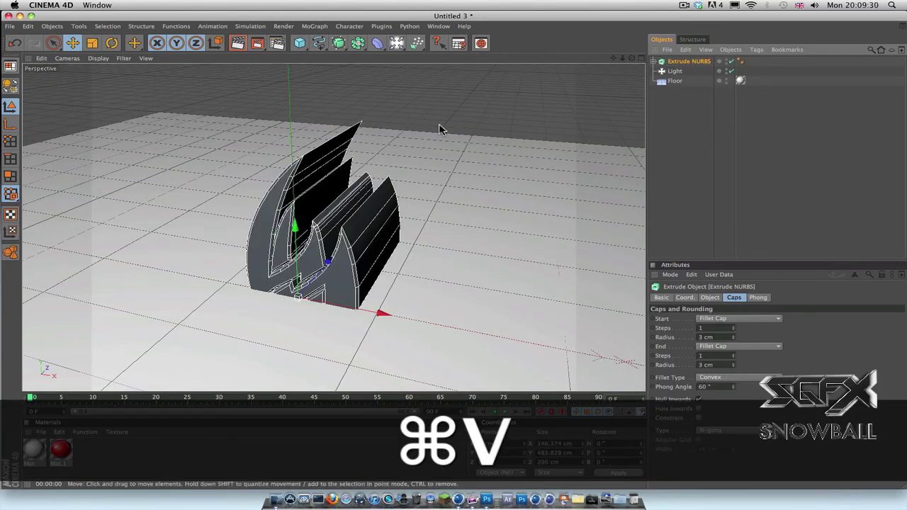
Rotate the logo -90° to lie flat and raise it above the floor
{"action": "left_click", "coordinate": [110, 45]}
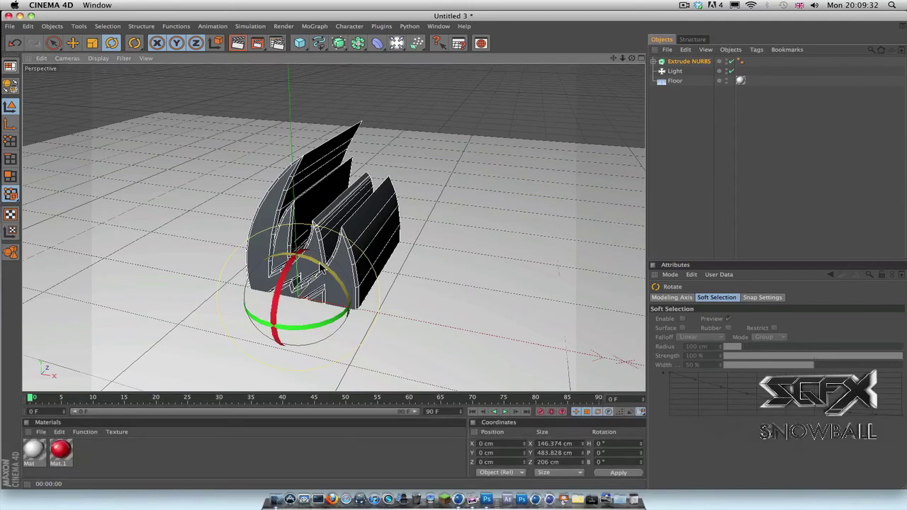
{"action": "left_click_drag", "start_coordinate": [333, 315], "coordinate": [216, 246], "text": "shift"}
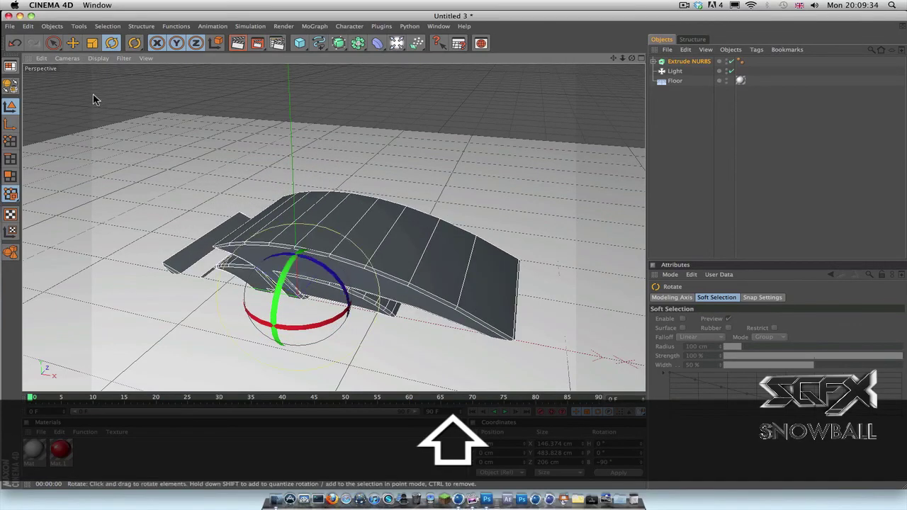
{"action": "left_click", "coordinate": [73, 43]}
{"action": "left_click_drag", "start_coordinate": [294, 230], "coordinate": [293, 174], "text": "shift"}
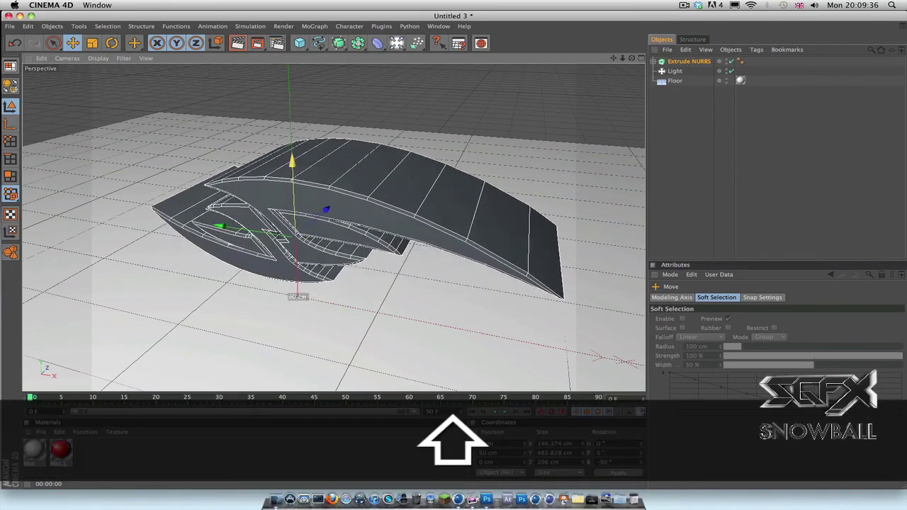
Apply the red Mat.1 material to the logo and render the active view
{"action": "left_click", "coordinate": [722, 164]}
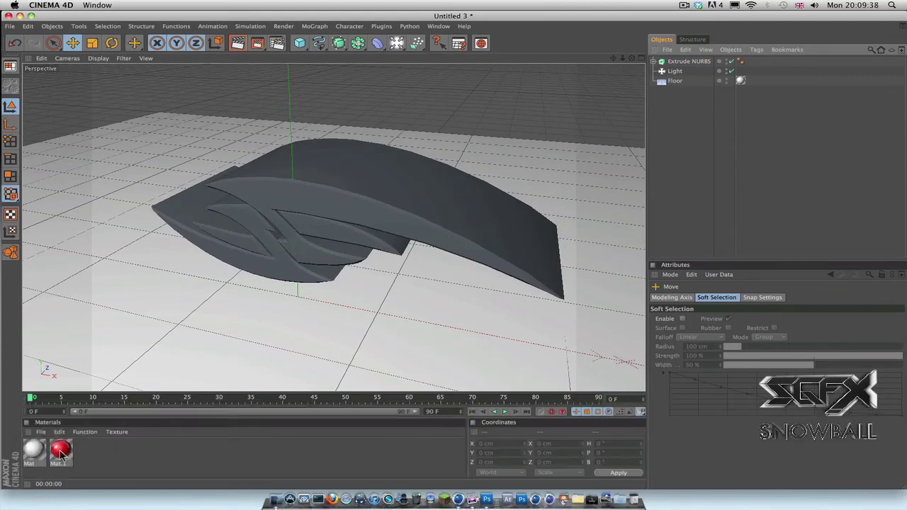
{"action": "left_click_drag", "start_coordinate": [60, 448], "coordinate": [241, 265]}
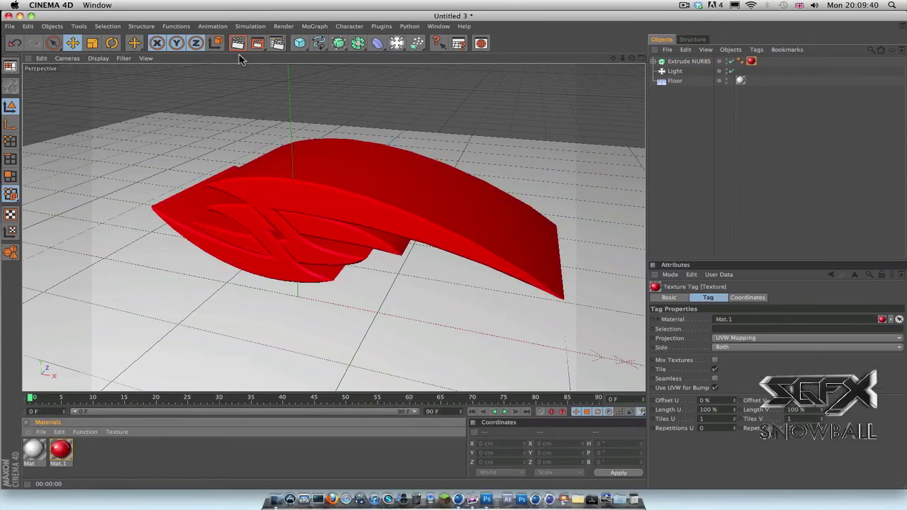
{"action": "key", "text": "super+r"}
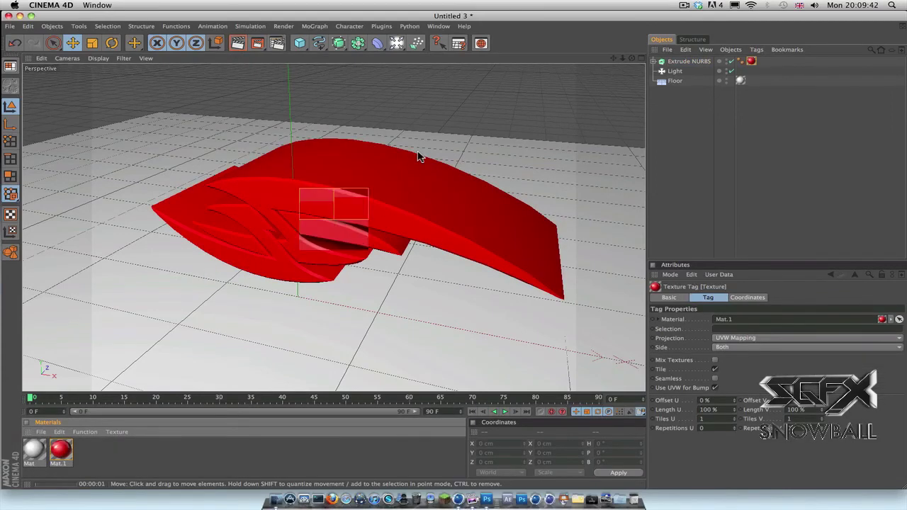